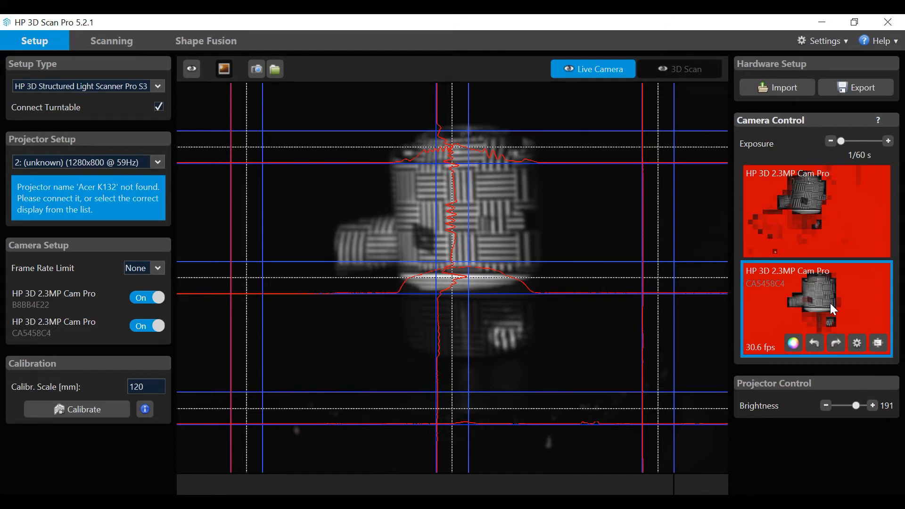
- Open the scanning workspace and look through the available pattern profiles and scan modes
left_click(108, 40)
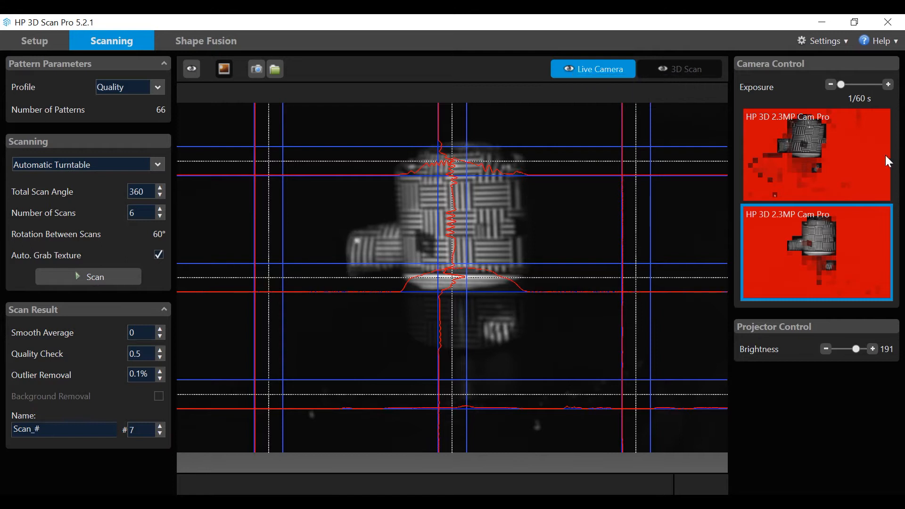
mouse_move(869, 152)
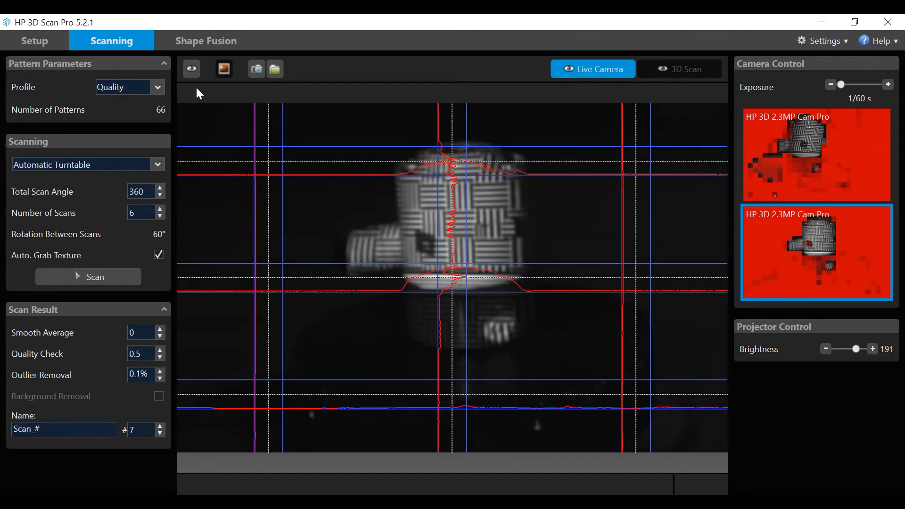
left_click(157, 87)
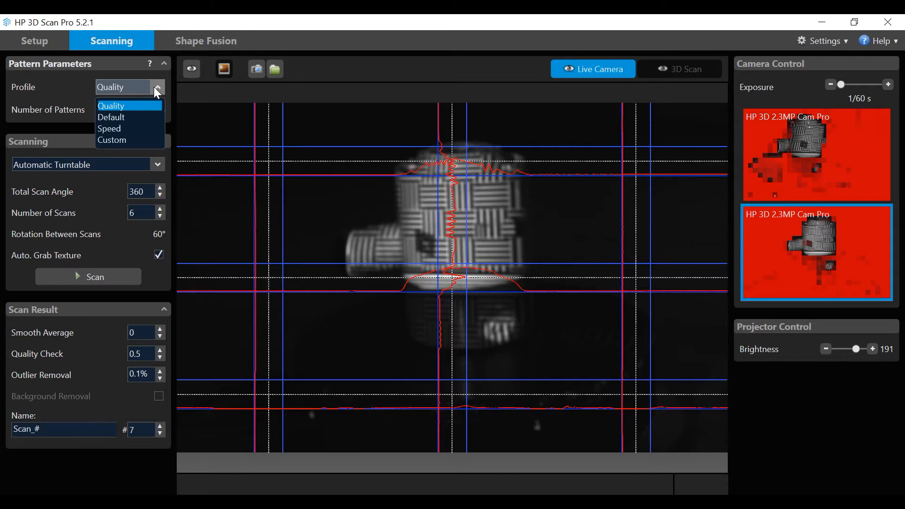
left_click(154, 88)
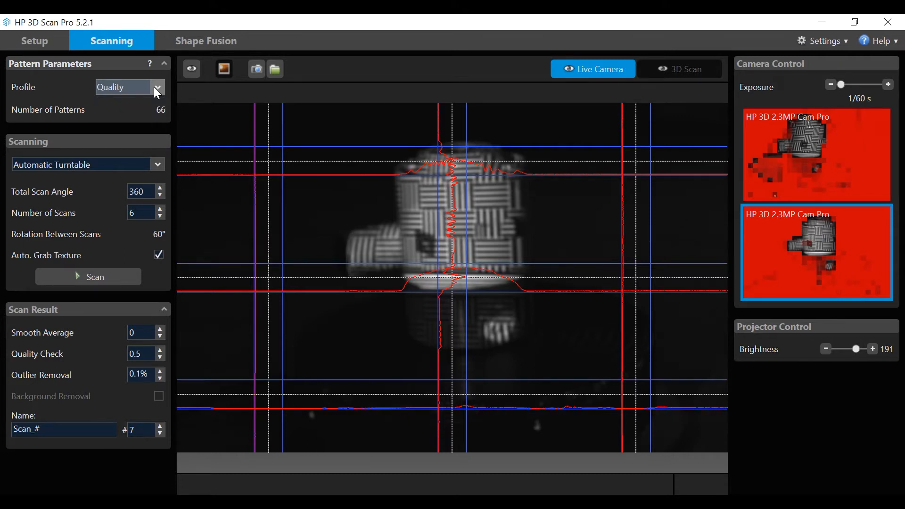
left_click(158, 164)
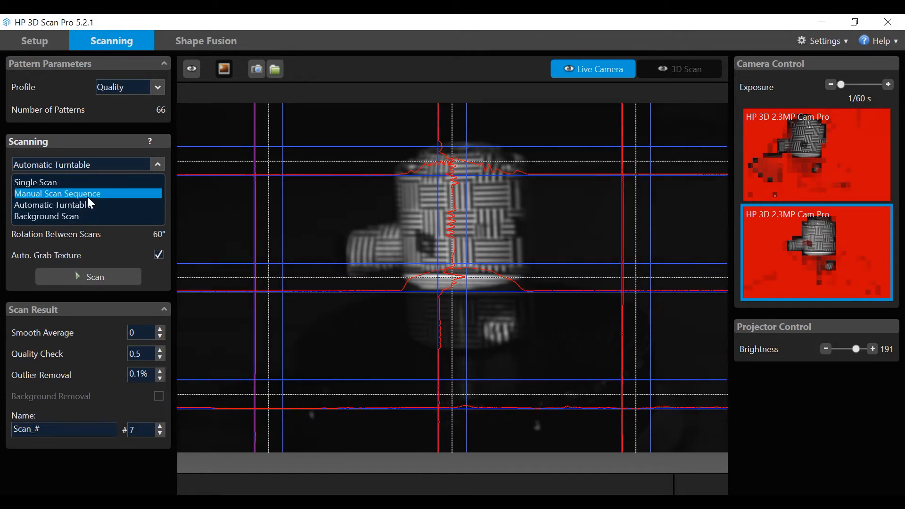
left_click(162, 163)
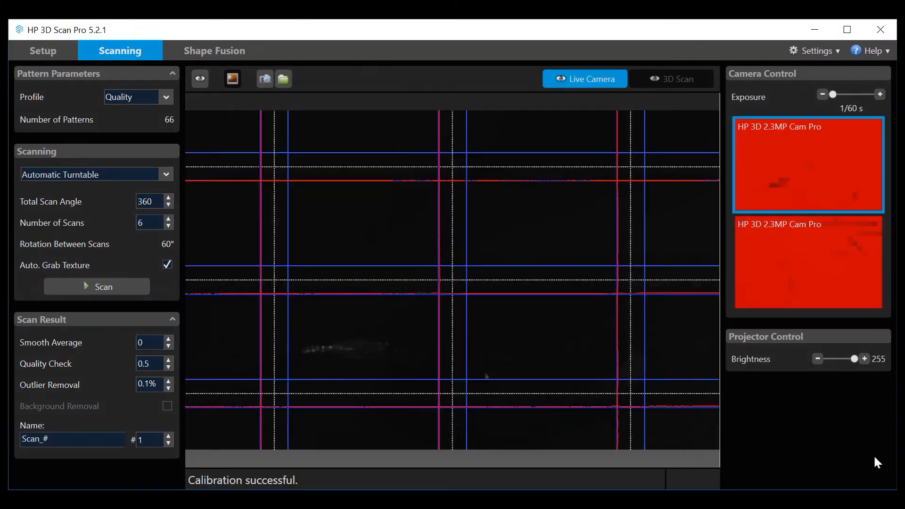
- Select the Background Scan mode, and run an automatic turntable scan of 6 scans over 360° with background removal
left_click(95, 174)
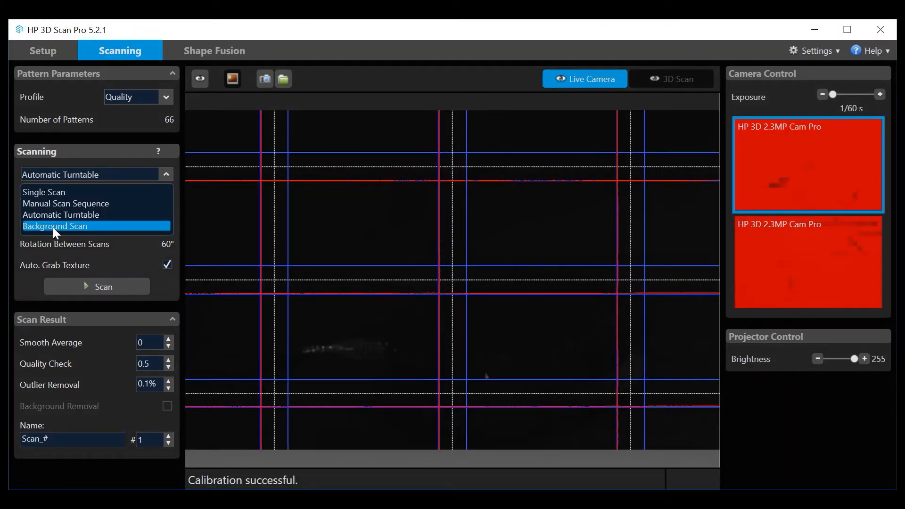
left_click(53, 227)
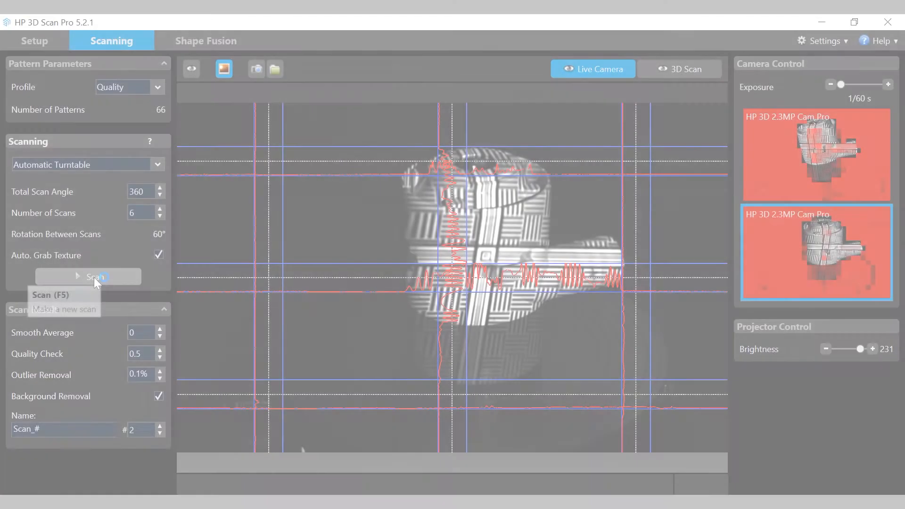
left_click(93, 276)
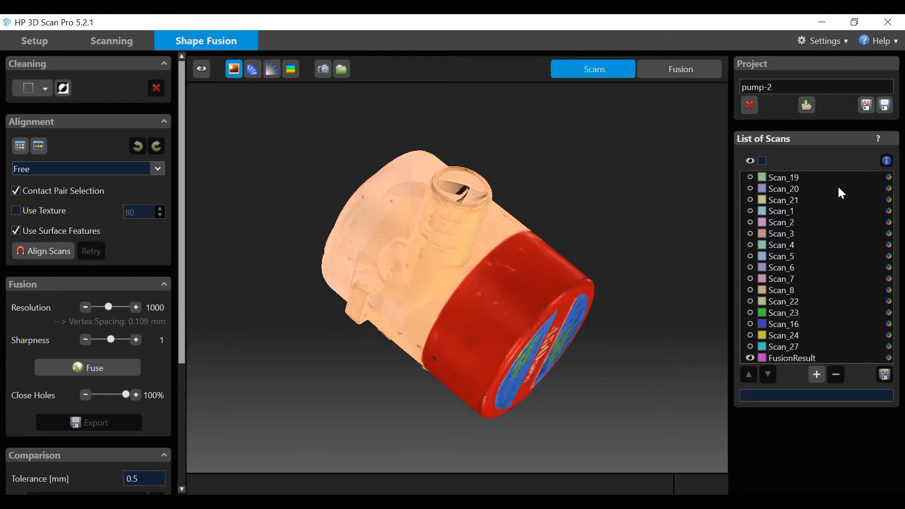
- Show every scan in the list, toggle Scan_19's visibility off and on, and try selecting all scans at once
left_click(752, 162)
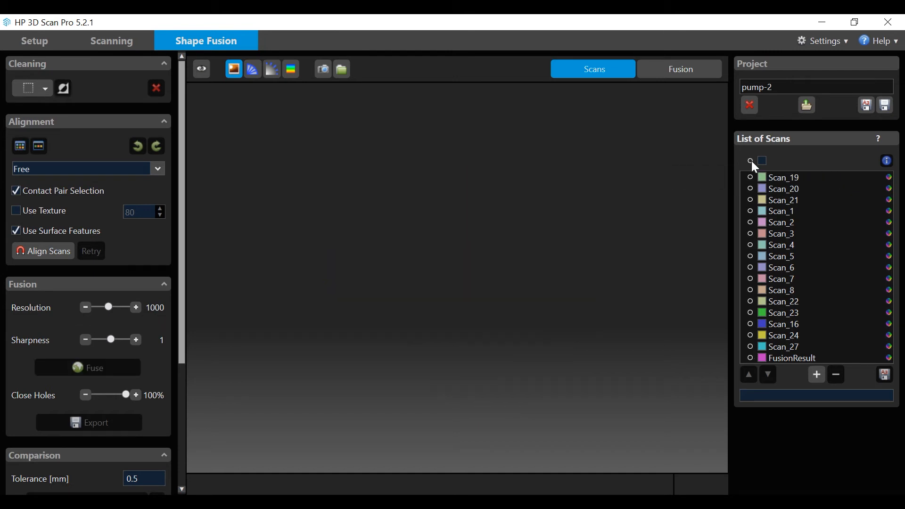
left_click(751, 160)
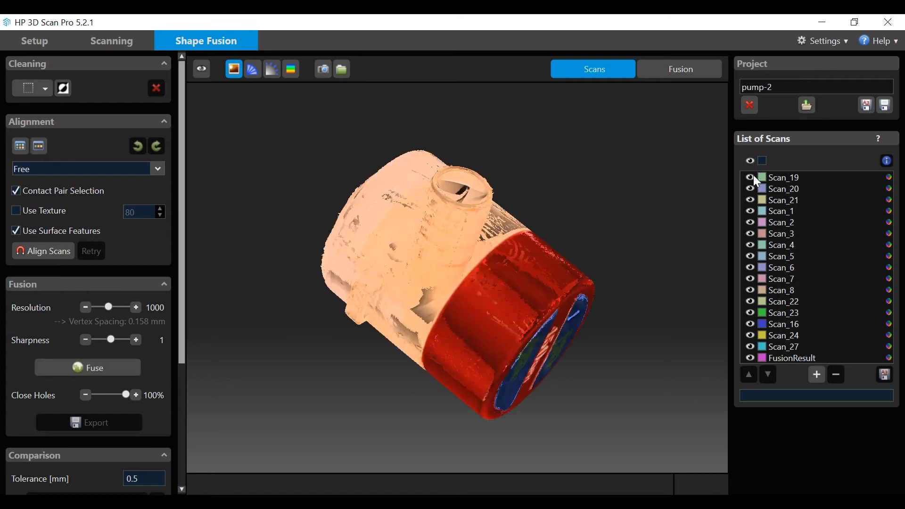
left_click(750, 177)
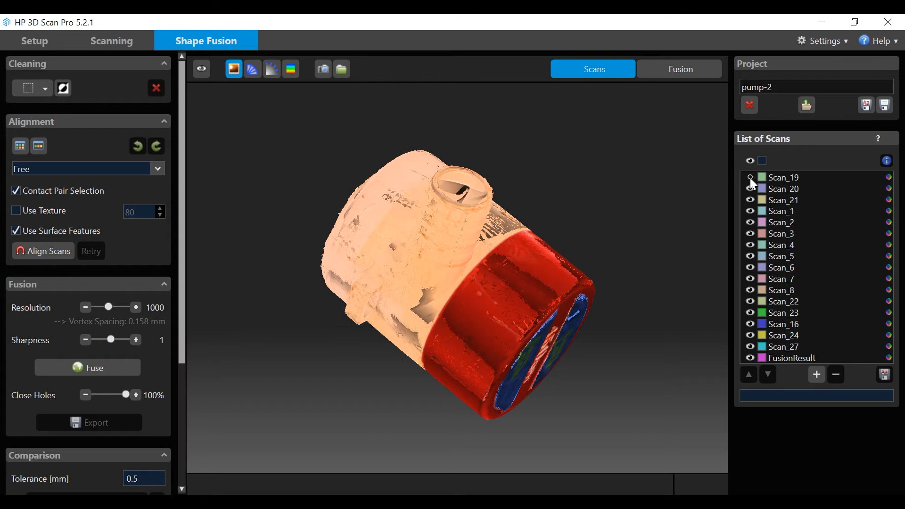
left_click(750, 177)
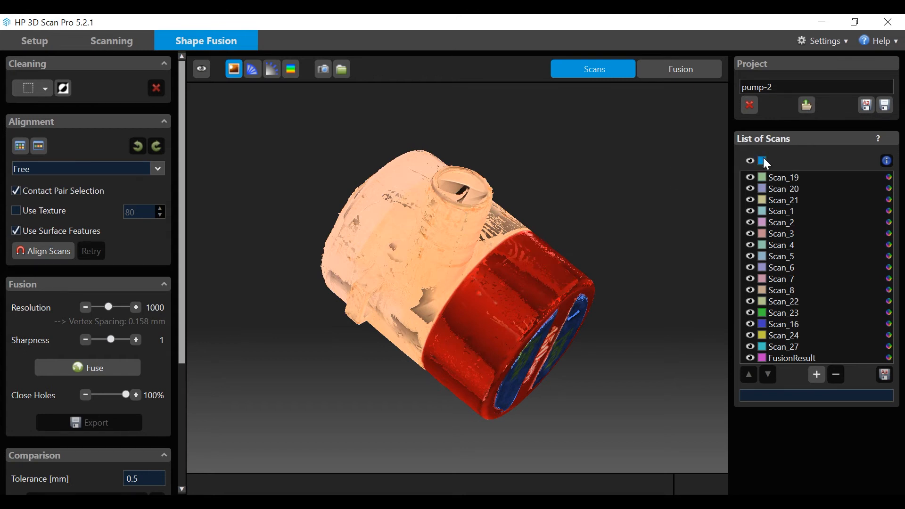
left_click(763, 161)
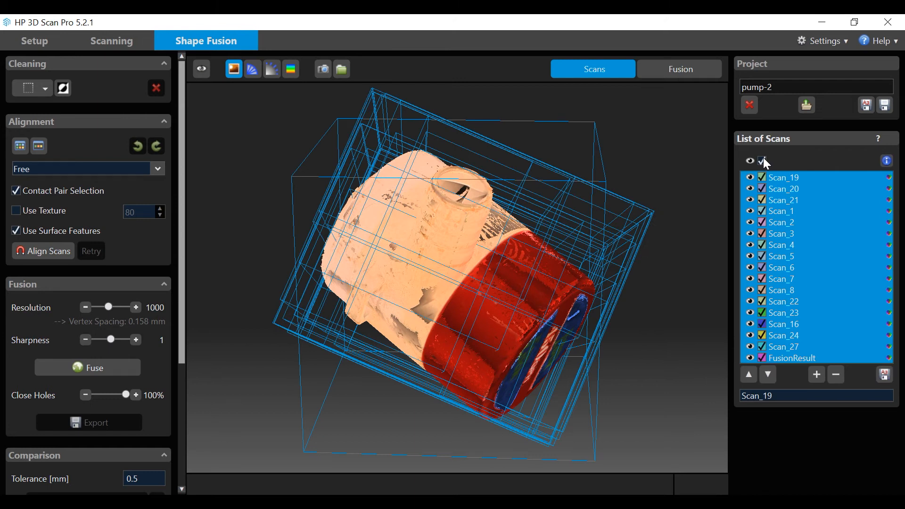
left_click(763, 161)
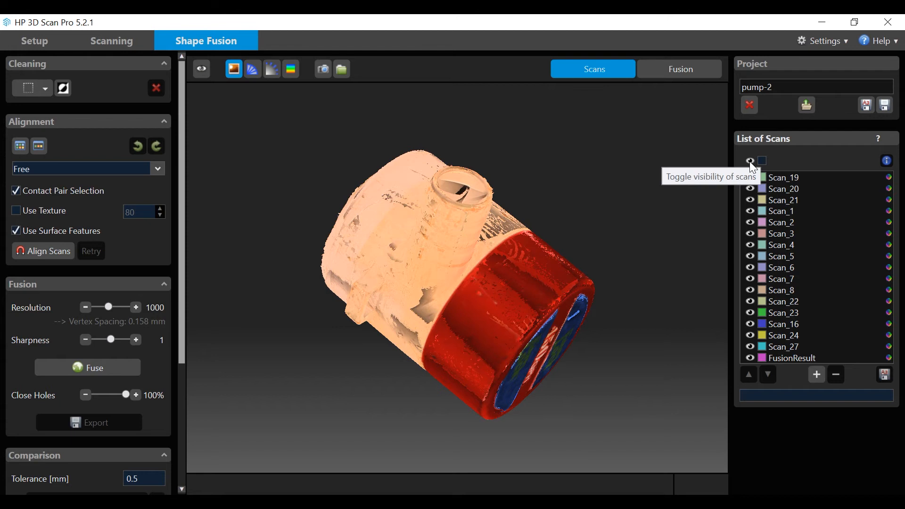
- Hide all scans and show only Scan_19 in the 3D view
left_click(750, 161)
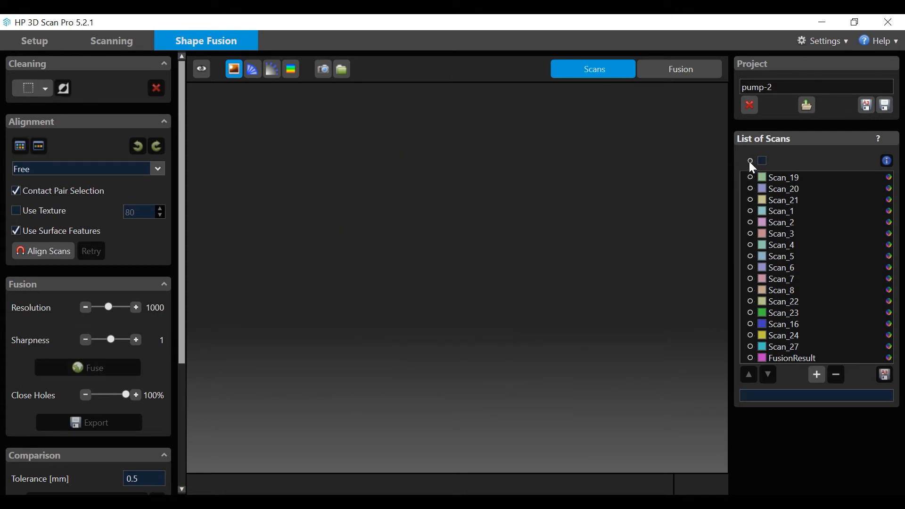
left_click(750, 177)
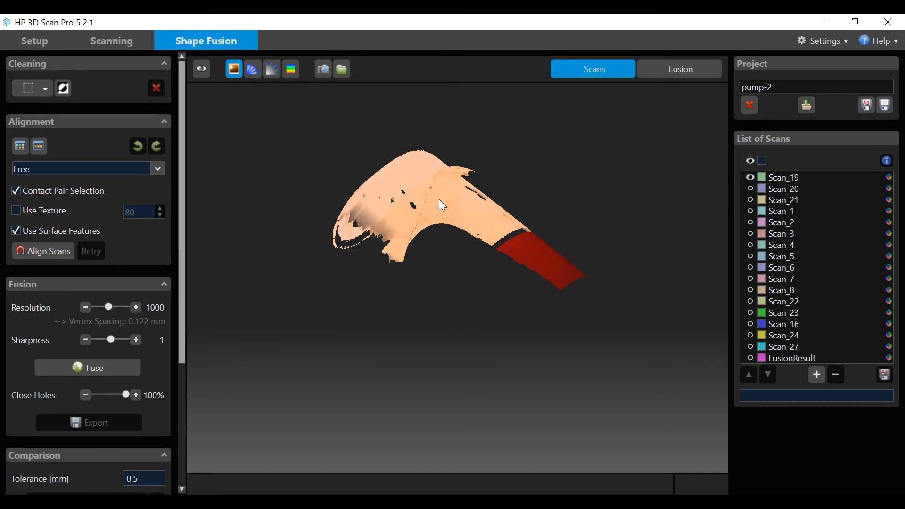
left_click(203, 72)
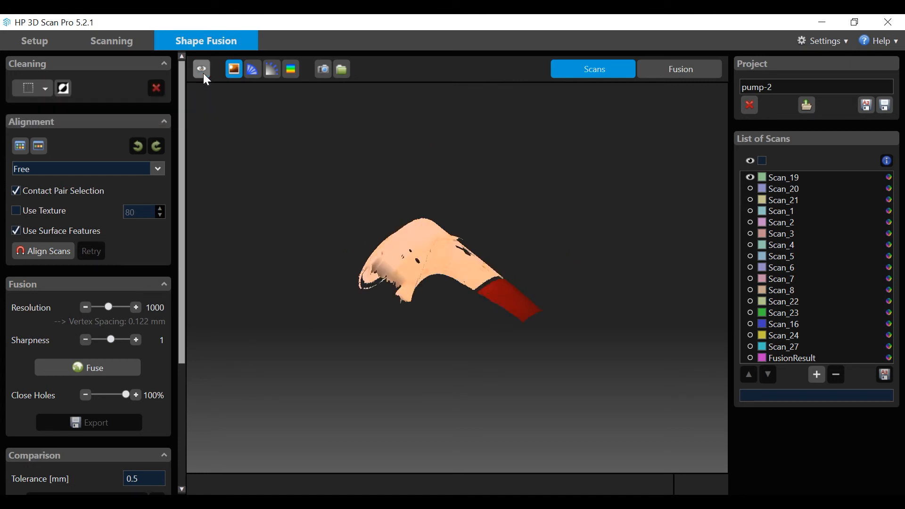
- Inspect Scan_19 without its texture and with each of the two blue overlay displays, restoring the textured display each time
left_click(234, 69)
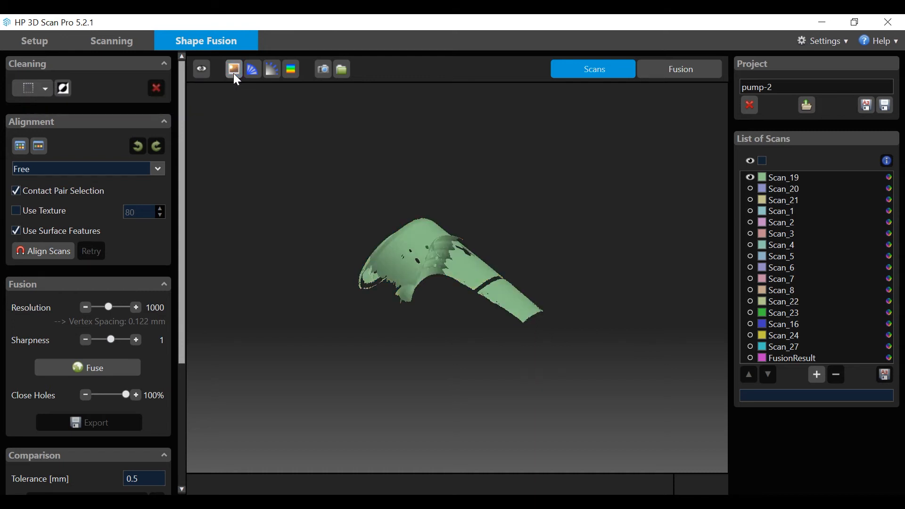
left_click(234, 73)
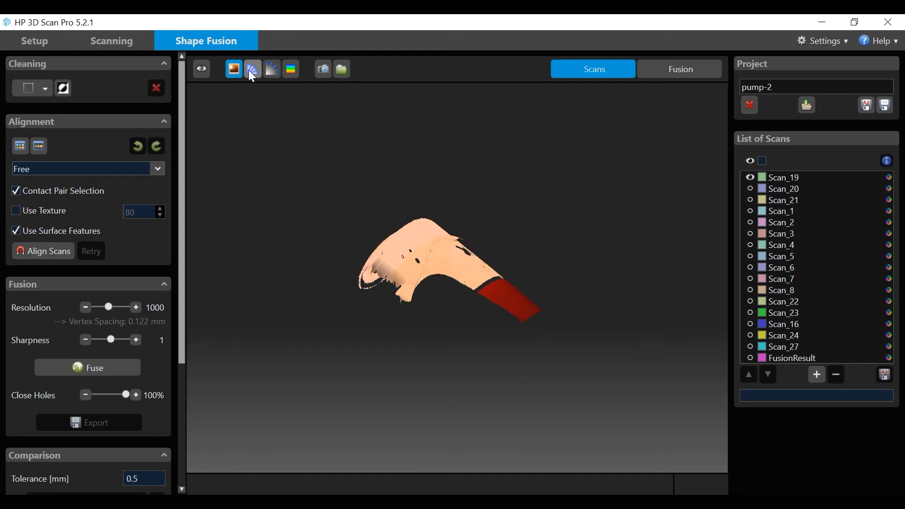
left_click(254, 75)
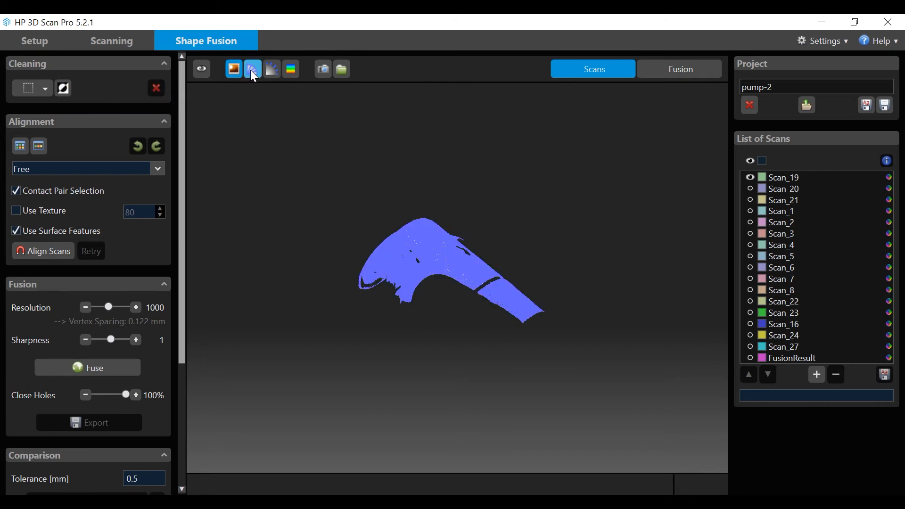
left_click(253, 73)
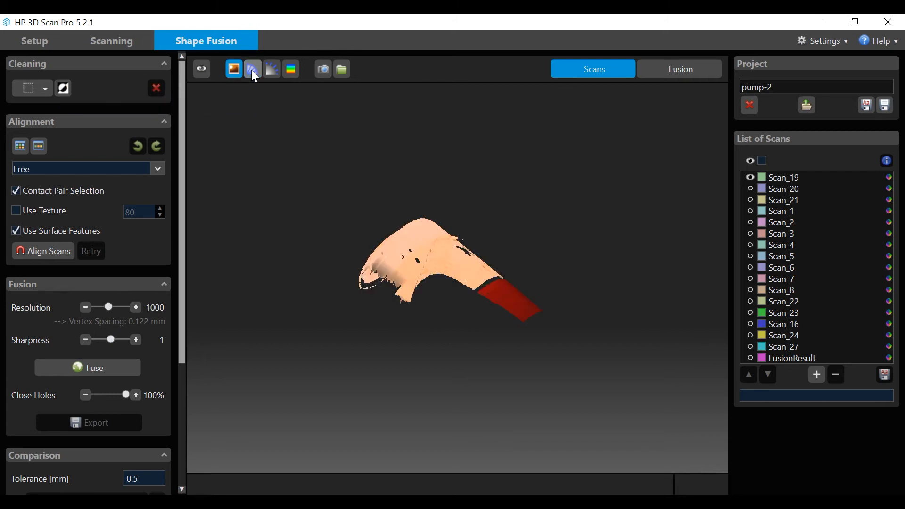
left_click(268, 68)
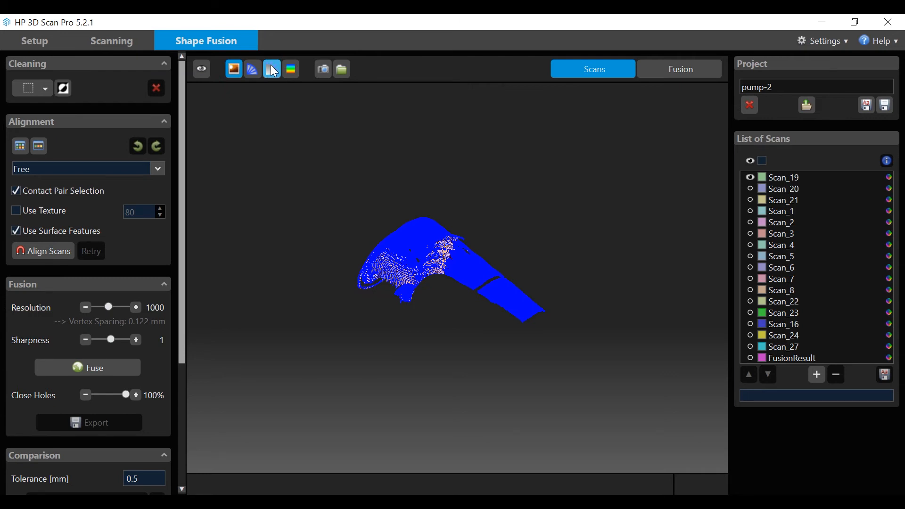
left_click(273, 69)
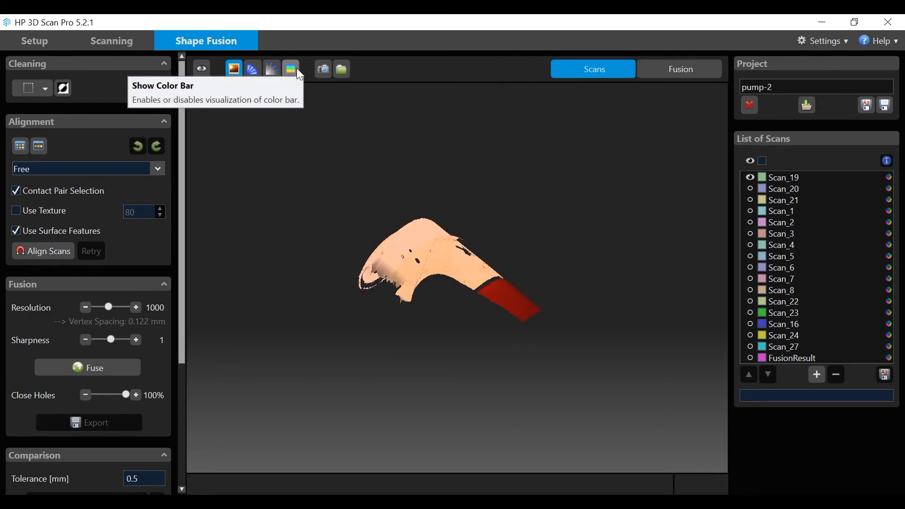
- Take a snapshot of the 3D view and open the snapshot folder
left_click(325, 69)
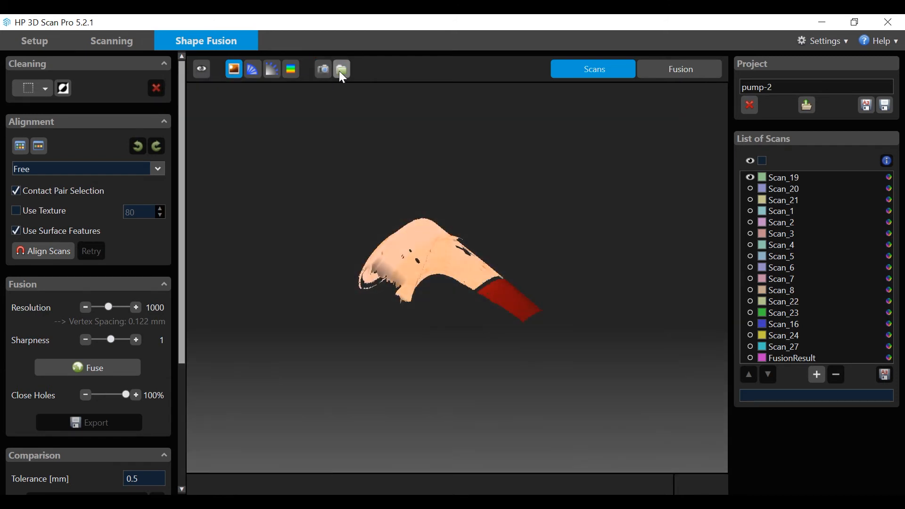
left_click(344, 76)
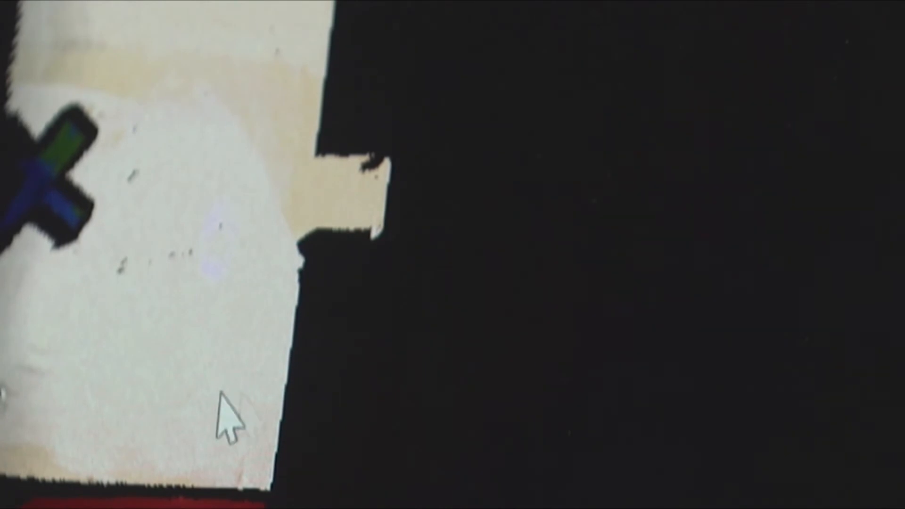
- Try selecting the three visible pump scans together in the 3D view
left_click(145, 339)
left_click_drag(142, 341, 210, 364)
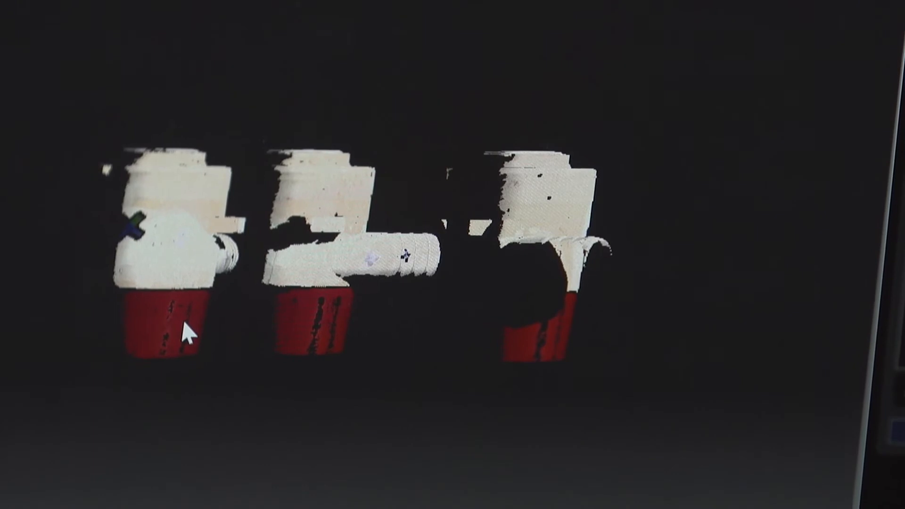
left_click(208, 344)
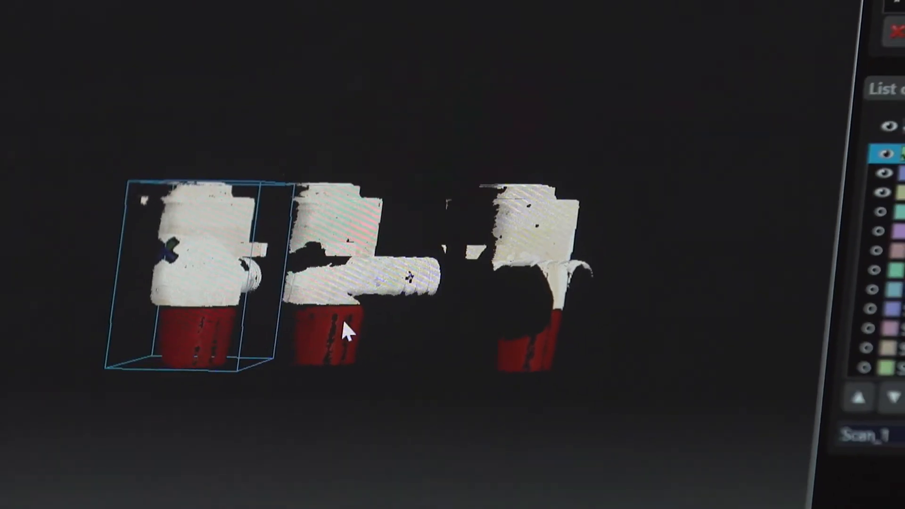
left_click(341, 330, "ctrl")
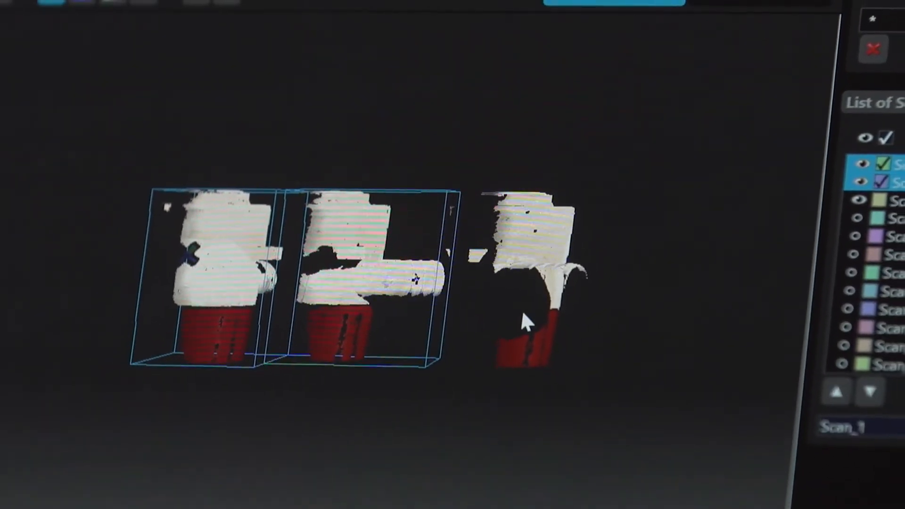
left_click(560, 251, "ctrl")
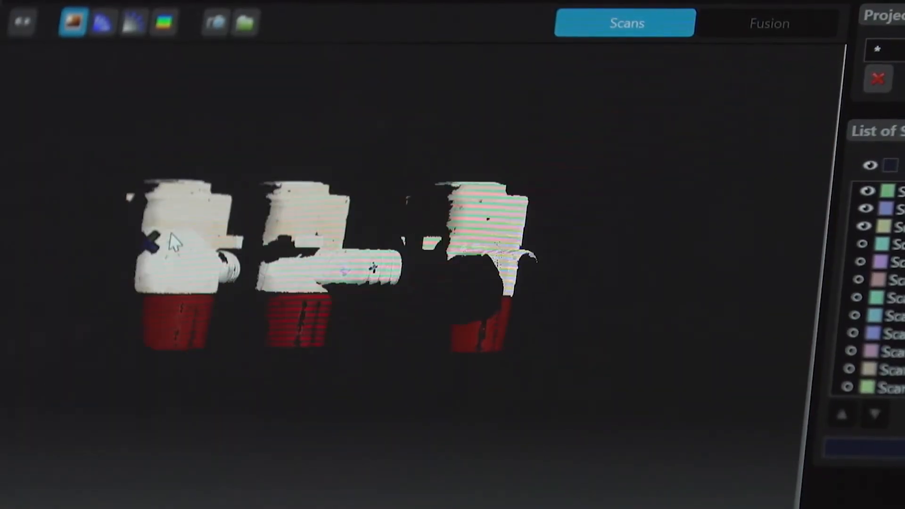
- Select only Scan_1 in the 3D view and move it down and away from the other two scans
left_click(170, 240)
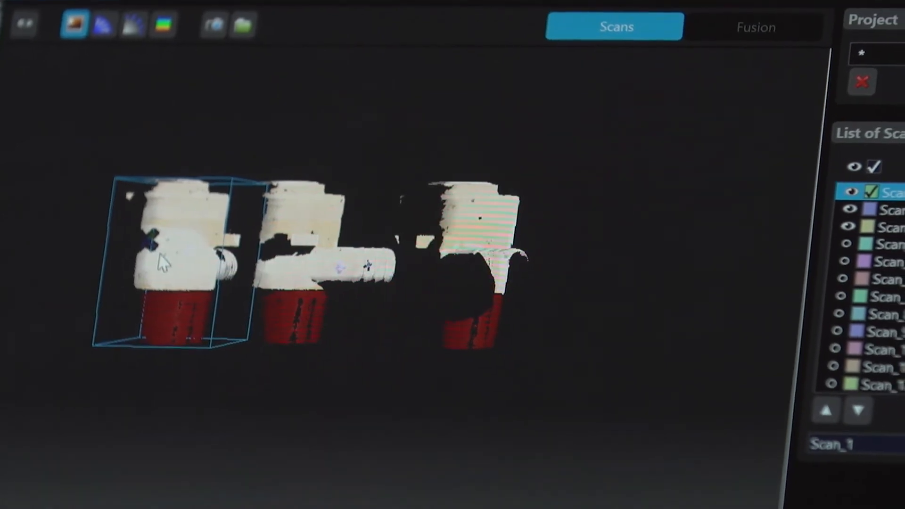
left_click_drag(154, 270, 117, 361)
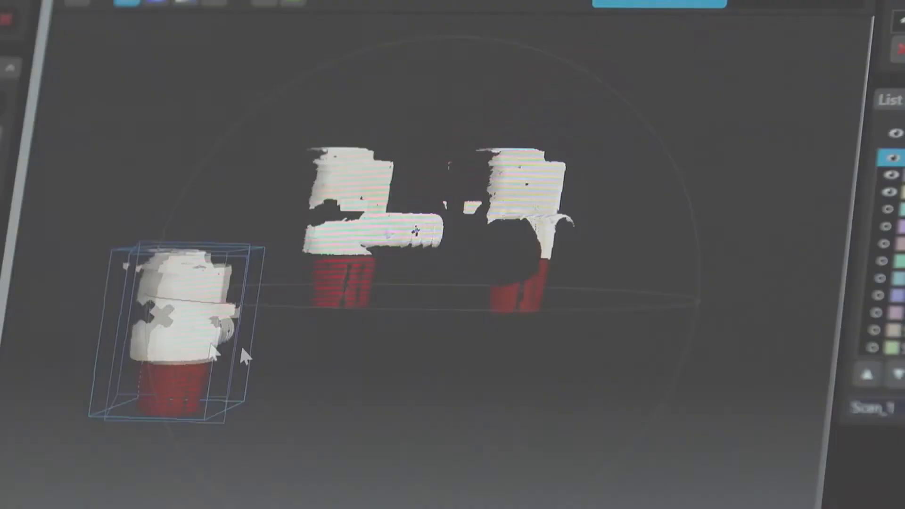
left_click_drag(243, 360, 81, 392)
left_click_drag(125, 56, 166, 88)
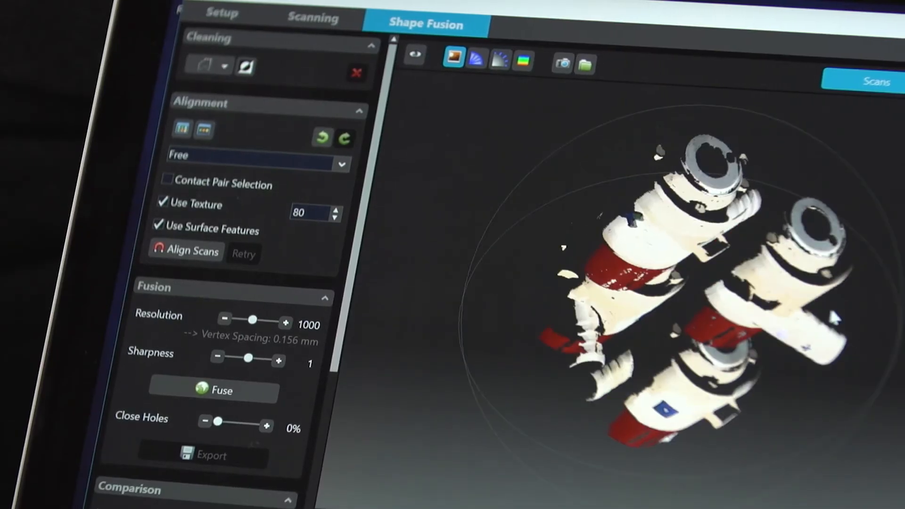
left_click_drag(834, 317, 569, 298)
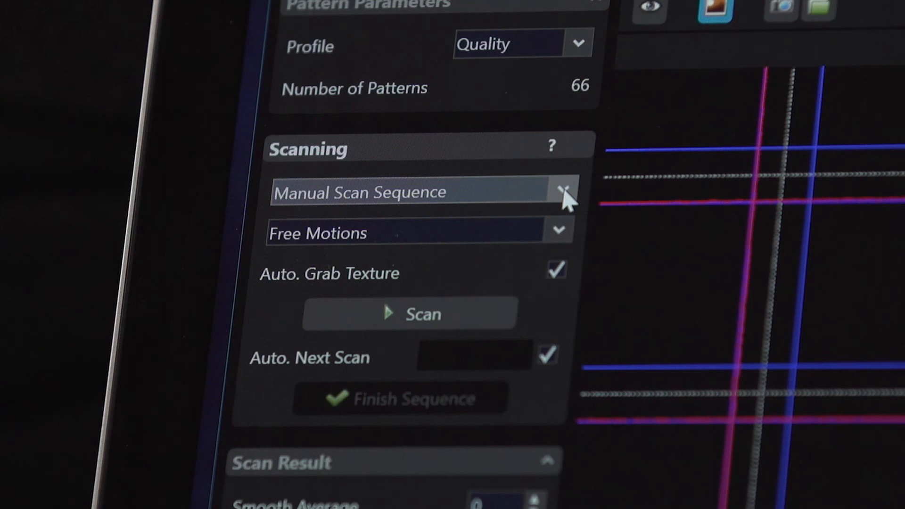
- Check the Free Motions setting of the manual scan sequence, and toggle Auto. Grab Texture and Auto. Next Scan off and on
left_click(559, 230)
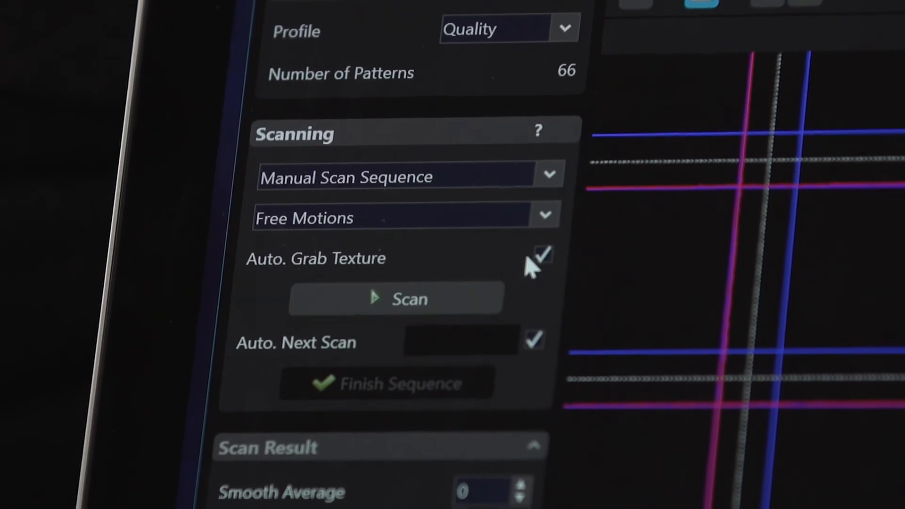
left_click(541, 257)
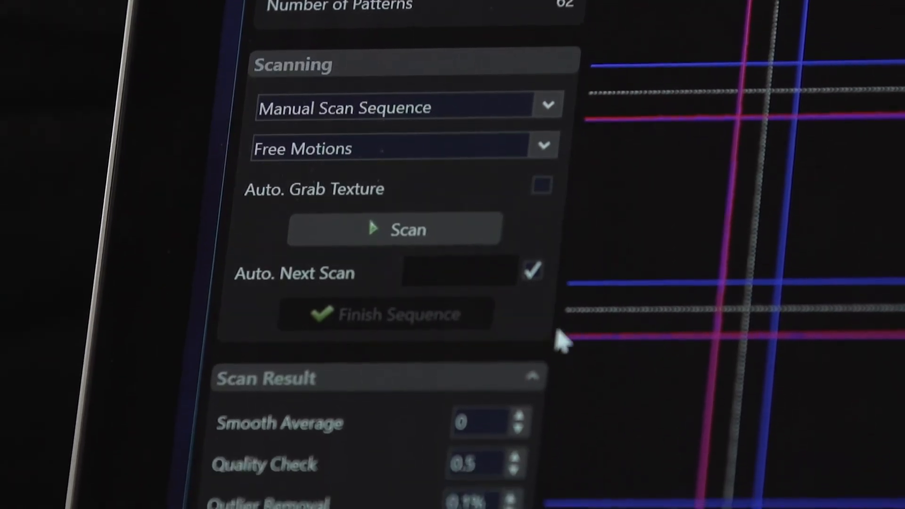
left_click(540, 191)
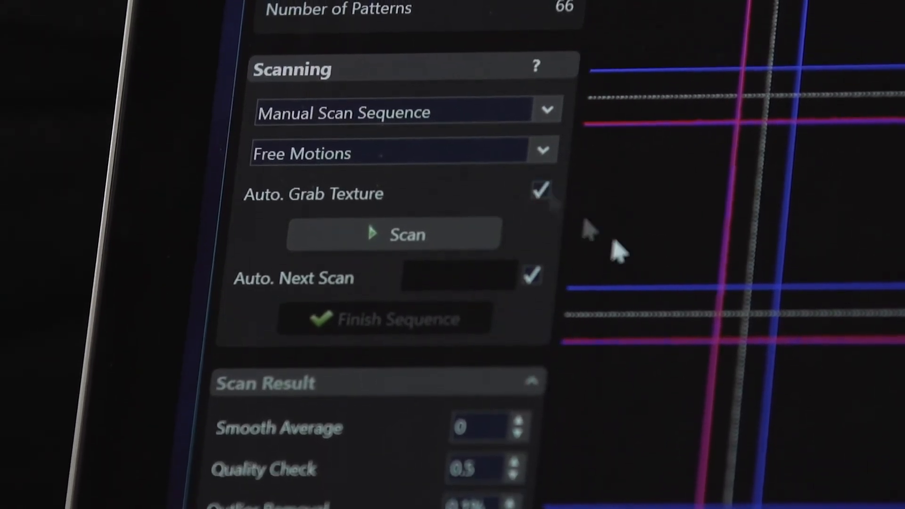
left_click(529, 277)
left_click(529, 277)
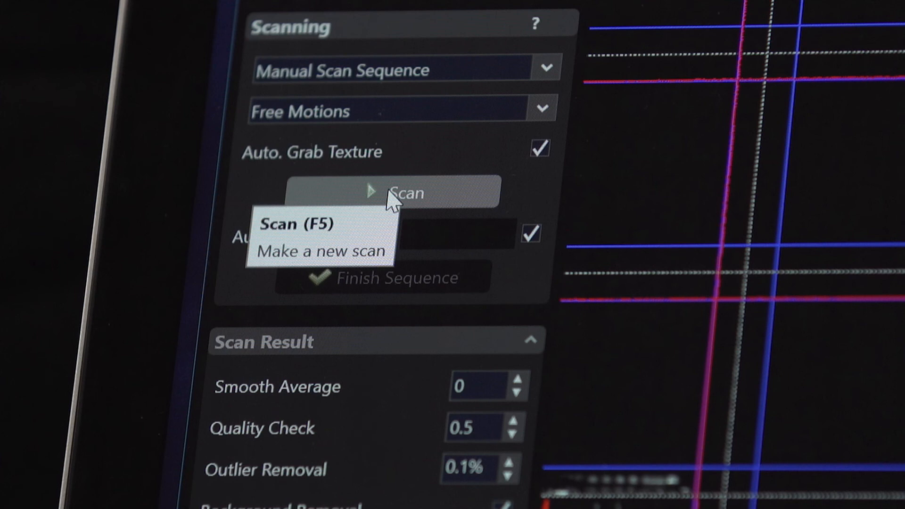
- Run the manual scan sequence with Free Motions and finish it to optimize the alignment of the scans
left_click(391, 196)
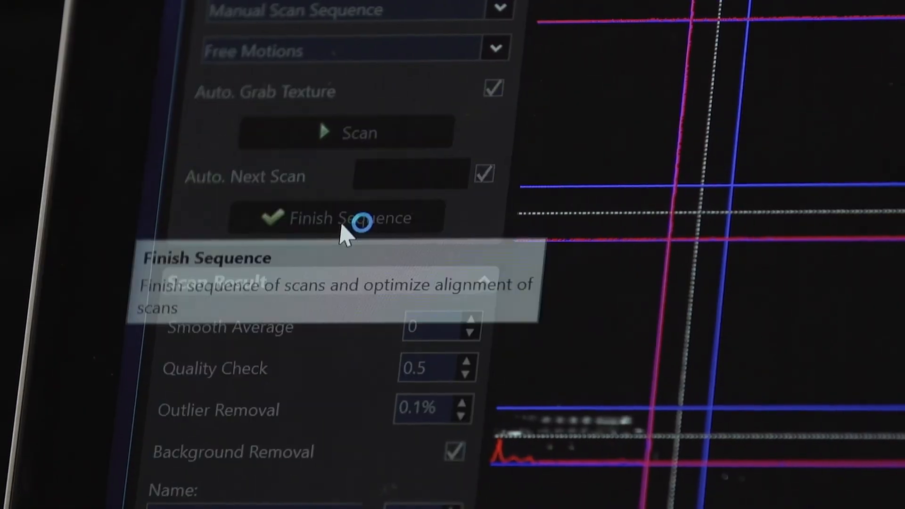
left_click(222, 276)
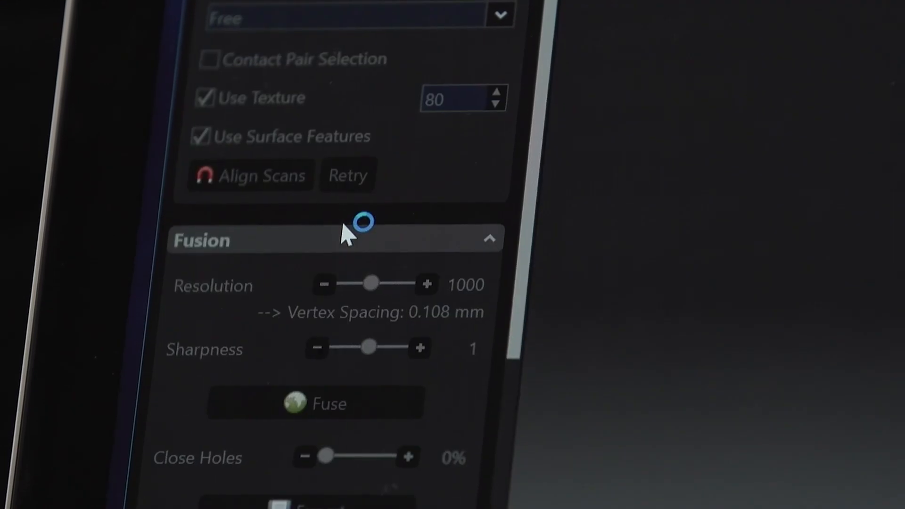